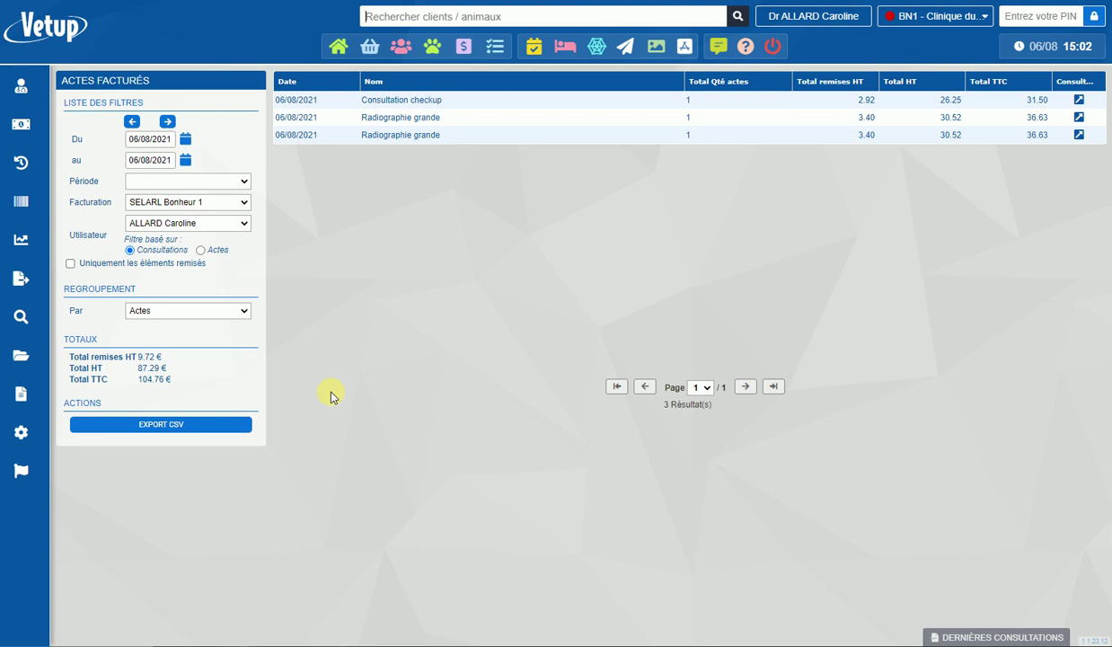
Step: Base the user filter of the billed acts list on Actes instead of Consultations
click(200, 250)
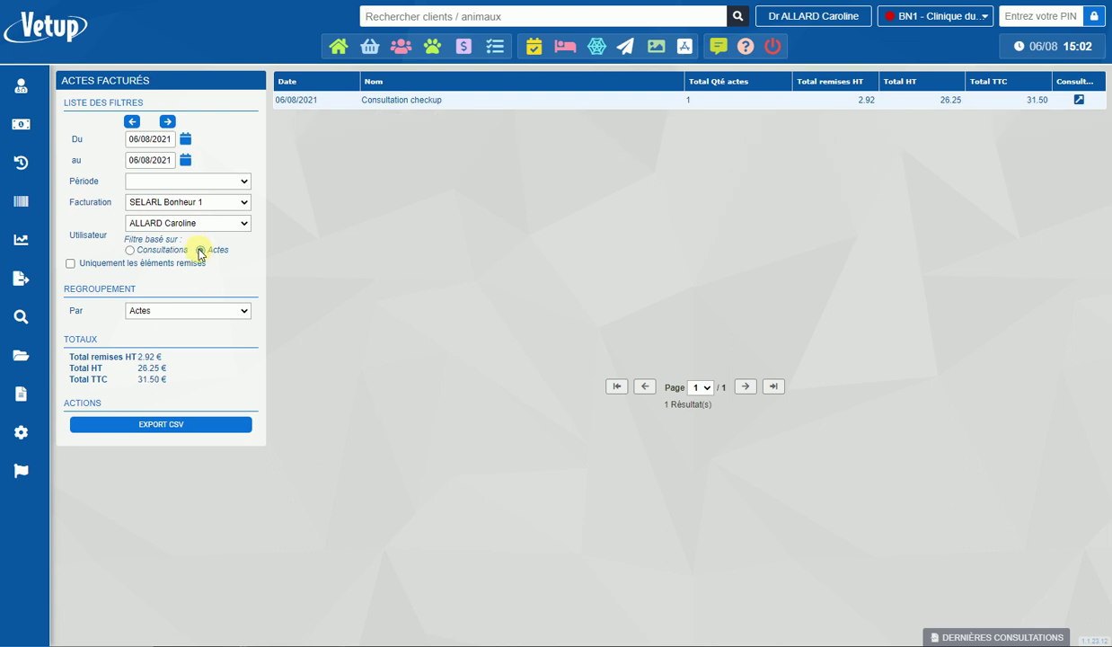
Step: Create a new consultation for the cat Cashmere from the animal list and dismiss the pending reminders notice
click(436, 49)
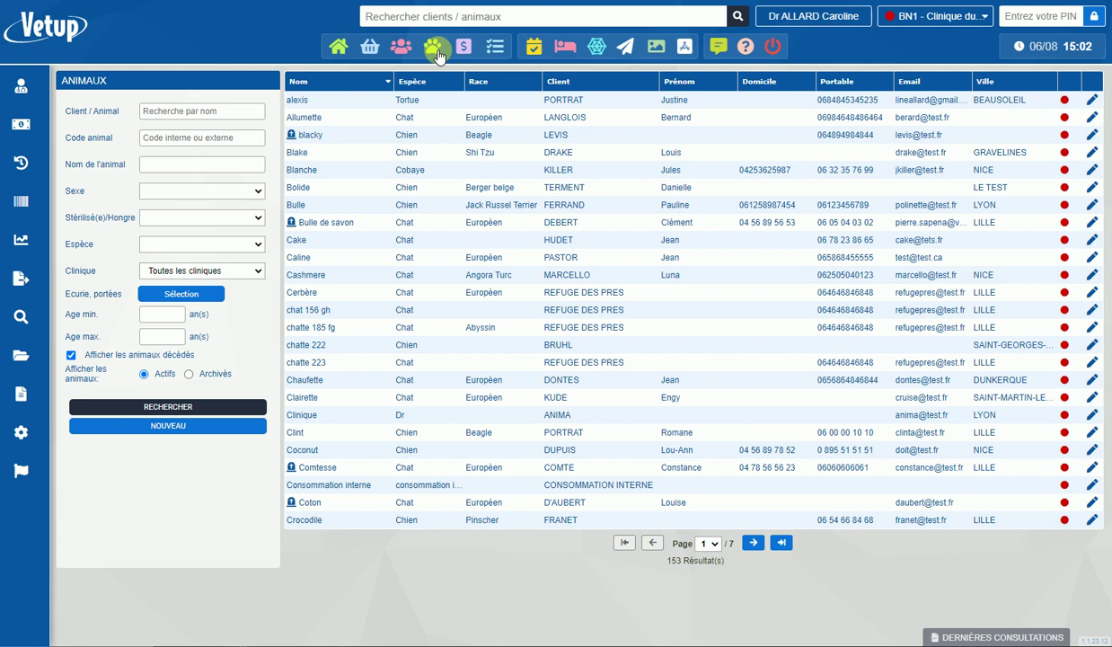
click(525, 282)
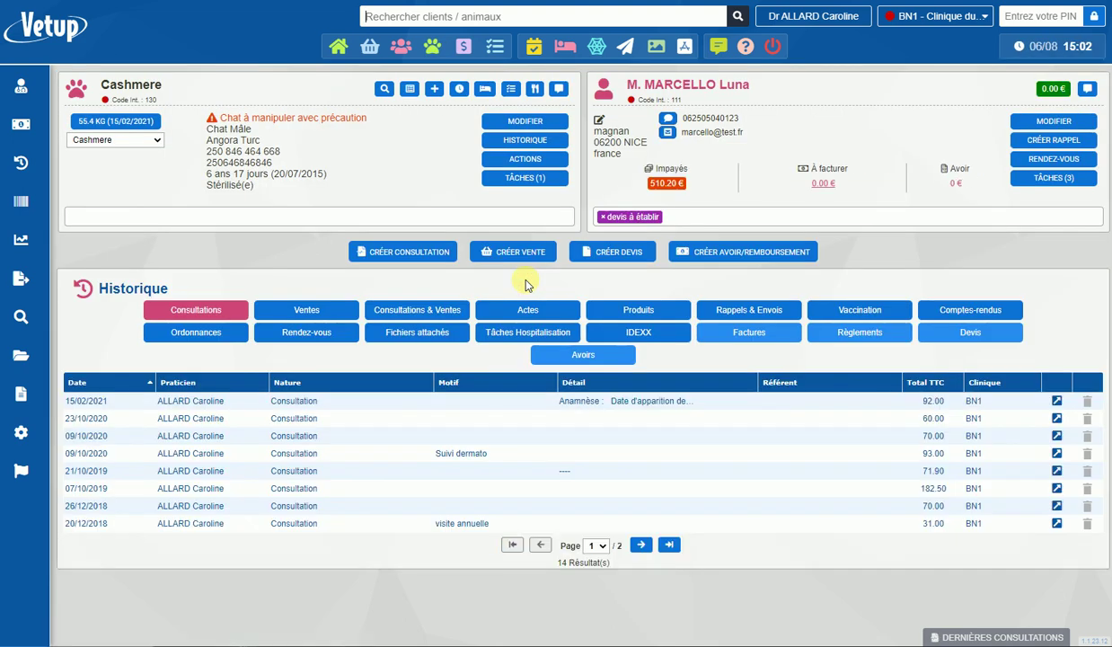
click(416, 251)
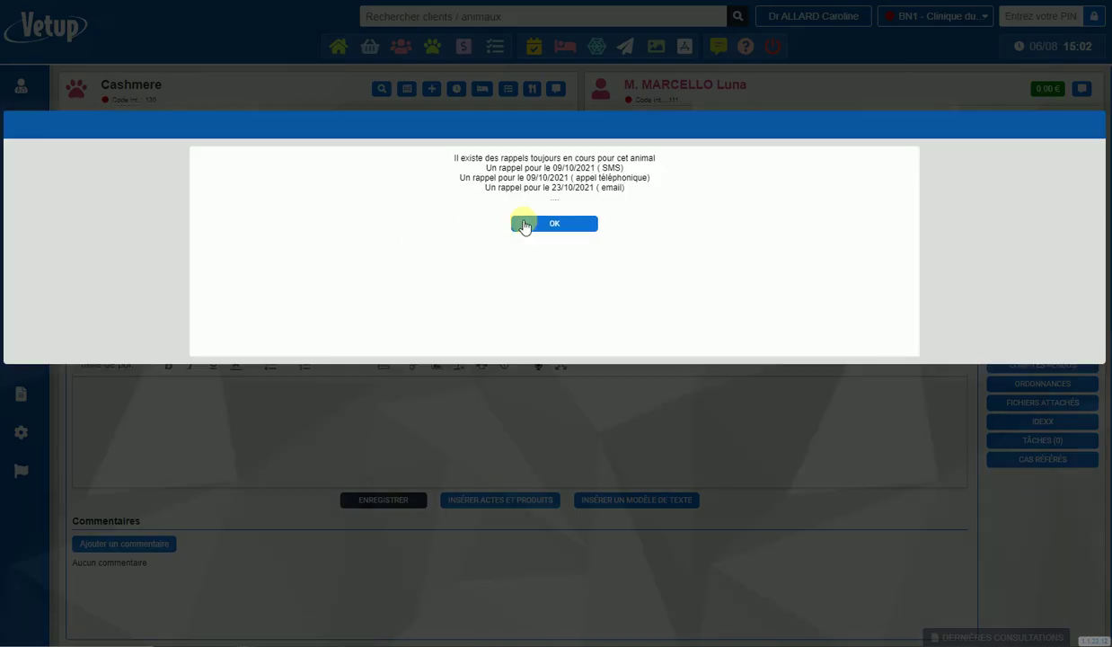
click(518, 224)
click(604, 194)
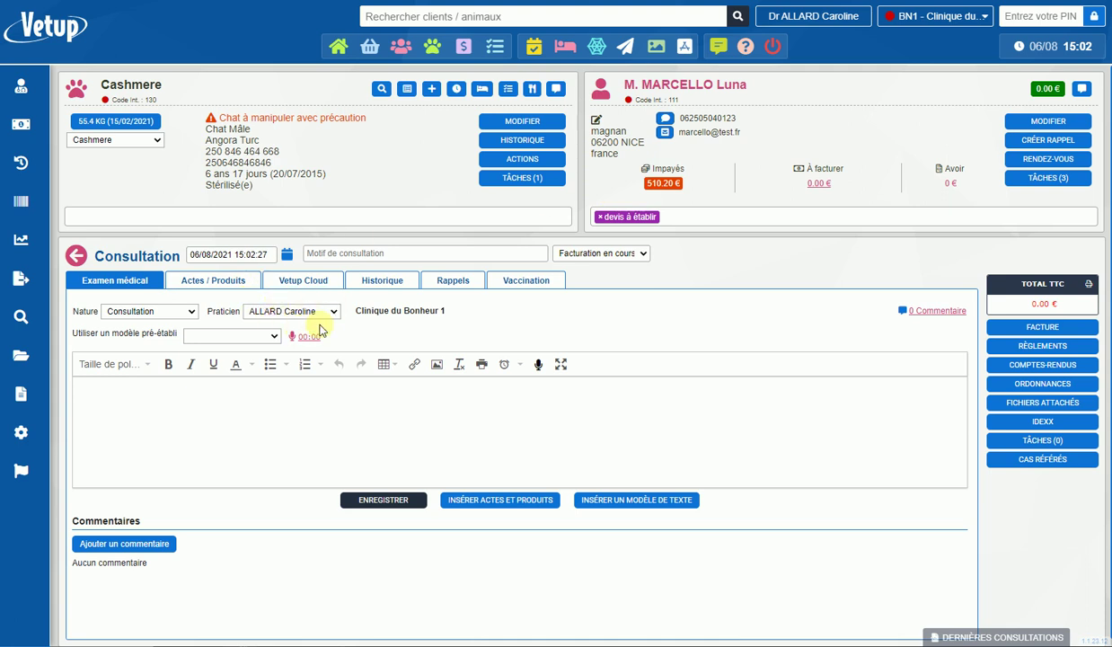
Step: Search the acts for "cons" and add the Consultation act to Cashmere's visit
click(192, 281)
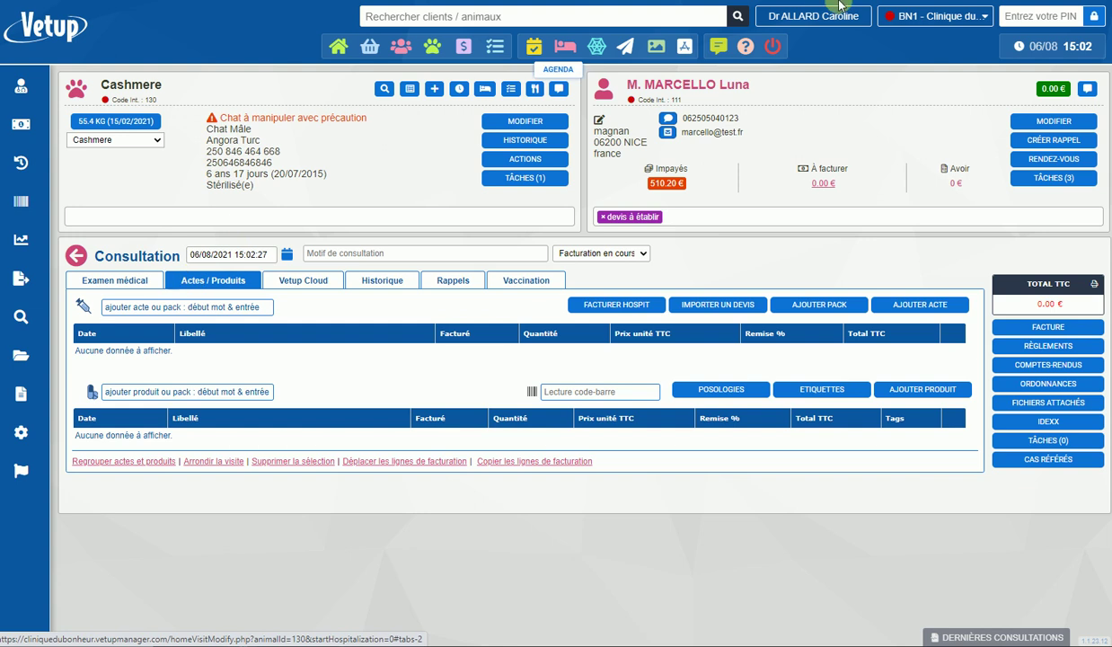
click(126, 305)
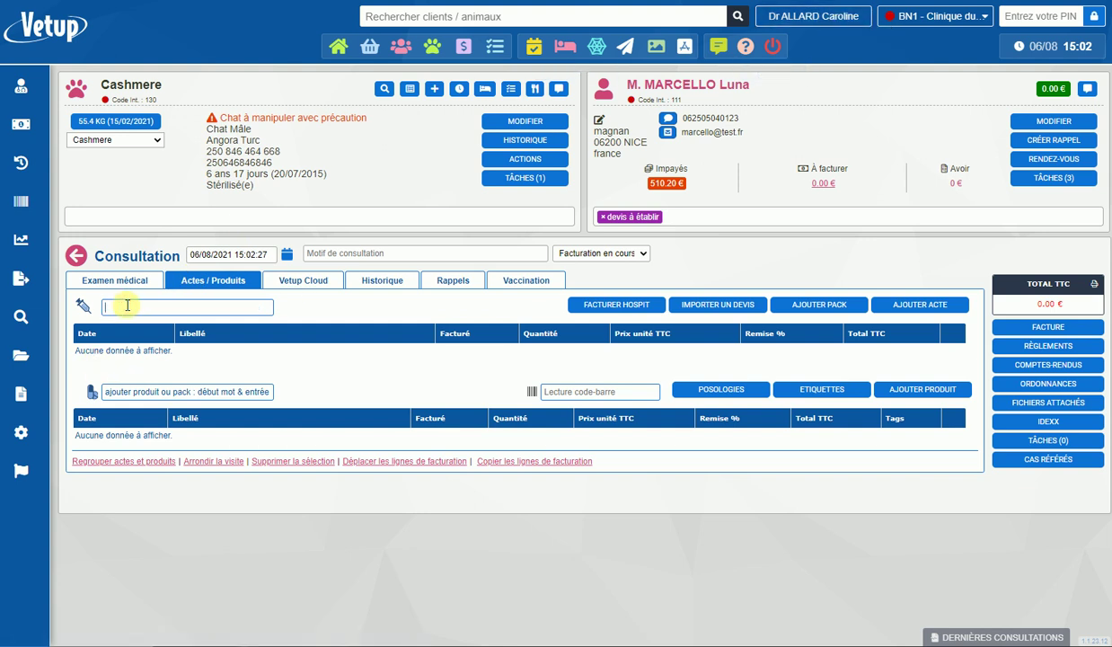
text(cons)
click(150, 333)
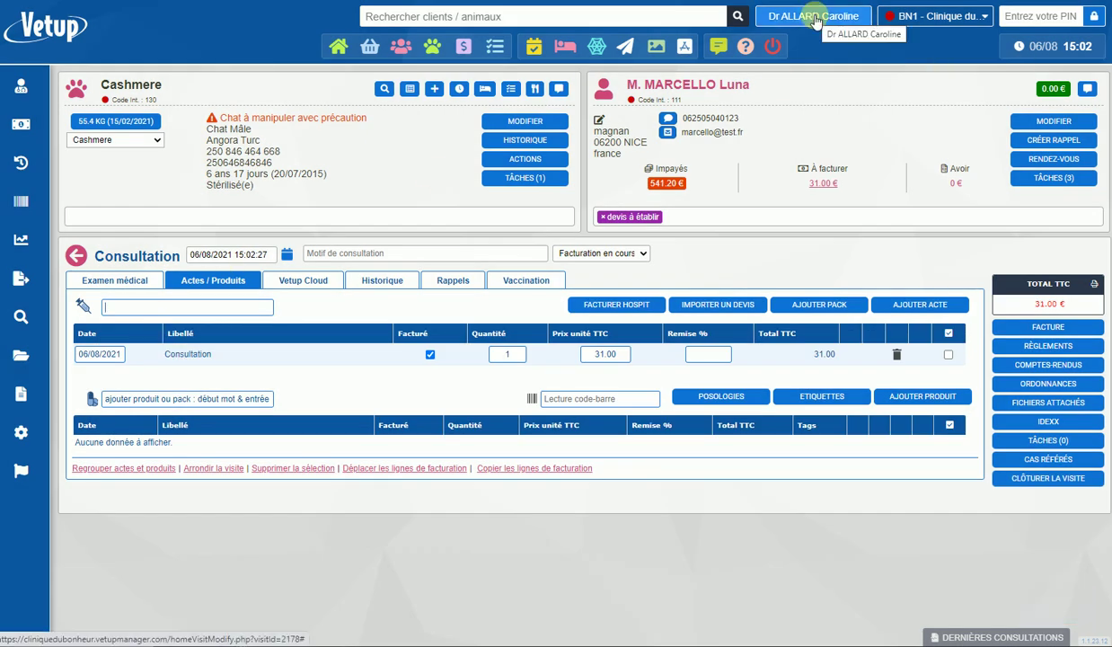
Step: Switch to a second veterinarian's account with the user PIN and add the Radiographie petite act to the visit
click(1011, 15)
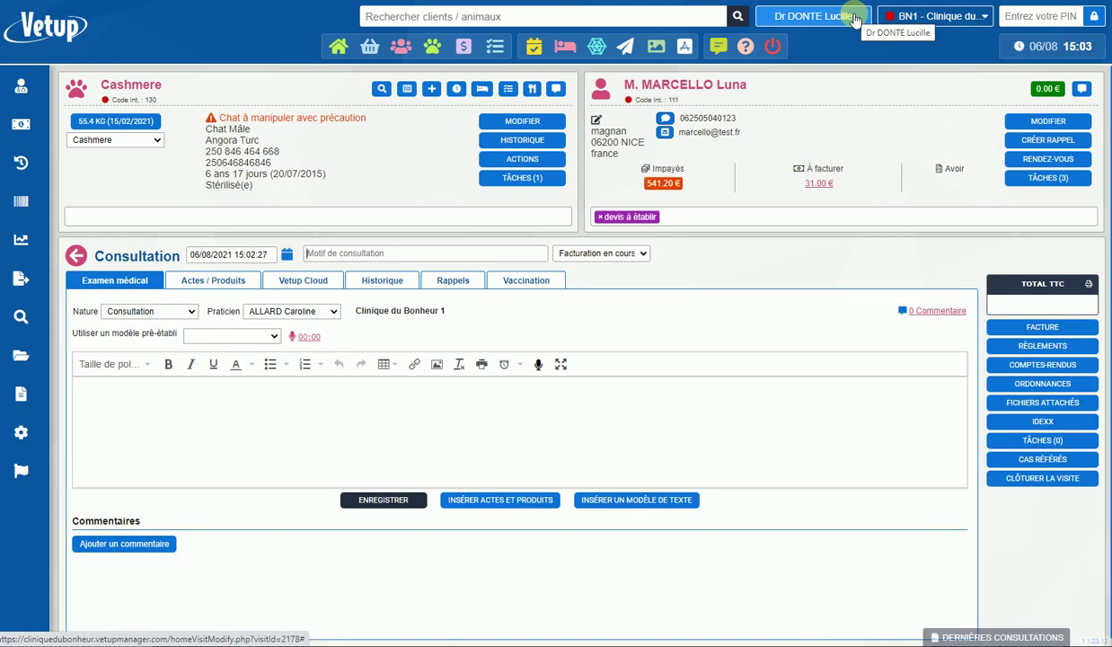
click(194, 282)
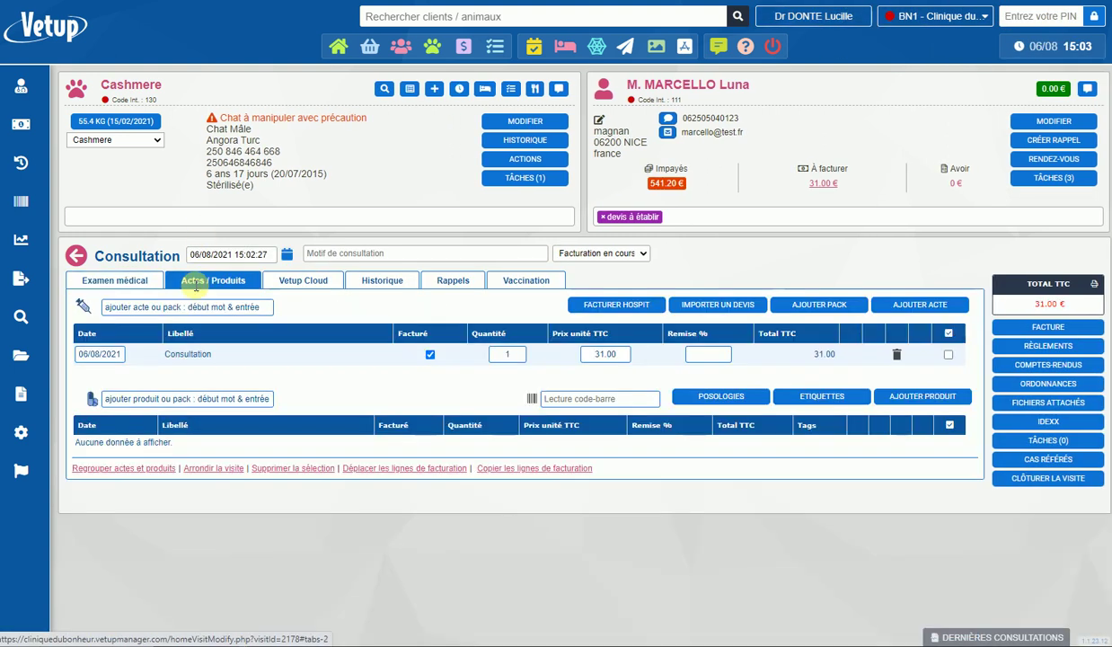
click(131, 307)
text(radio)
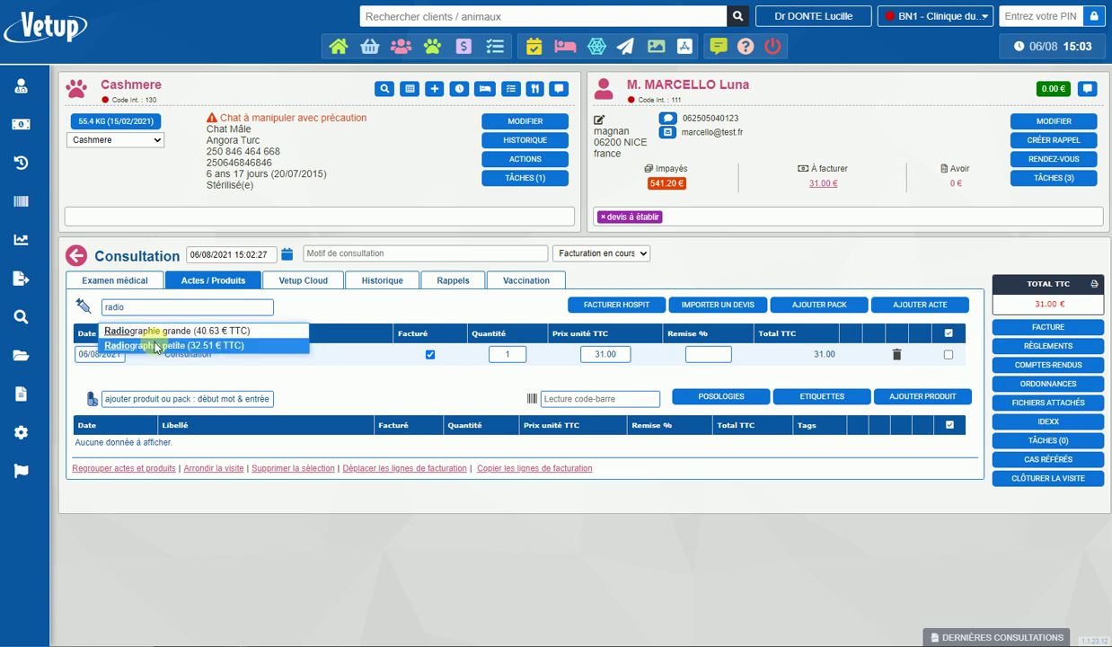
click(157, 347)
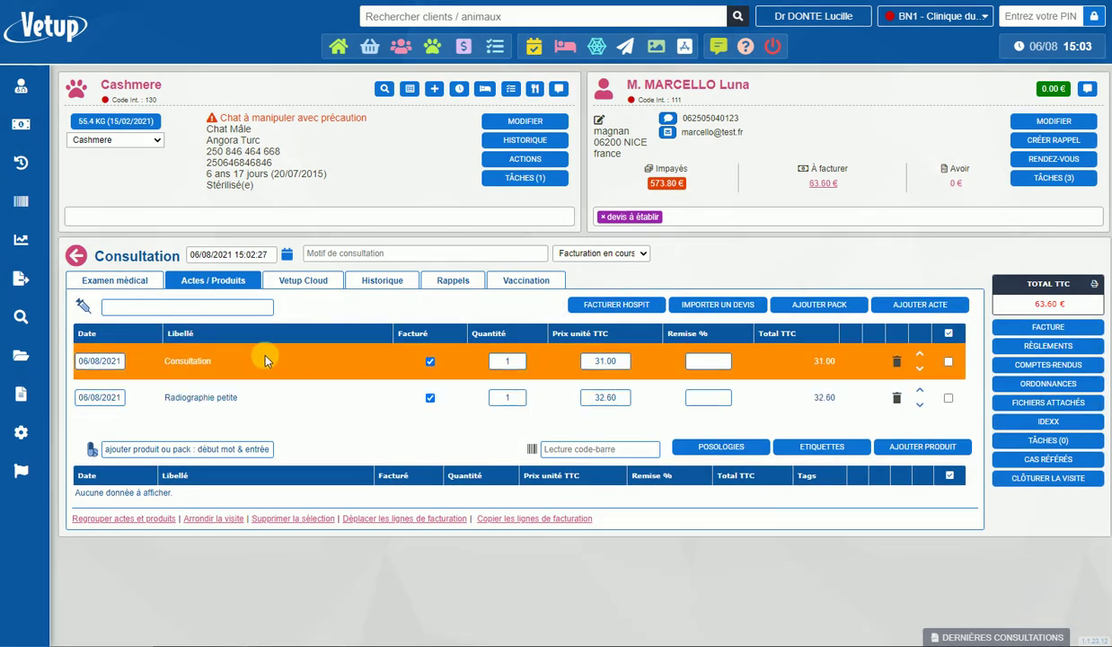
Step: Examine which user is assigned to the Consultation act and to the Radiographie petite act
click(265, 361)
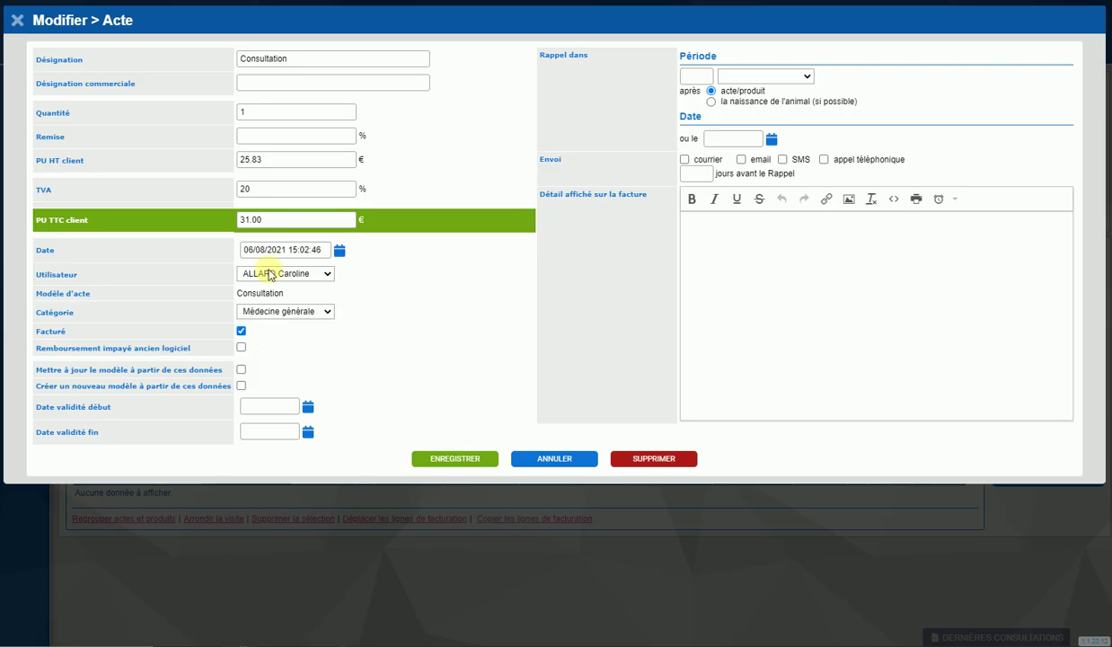
click(17, 20)
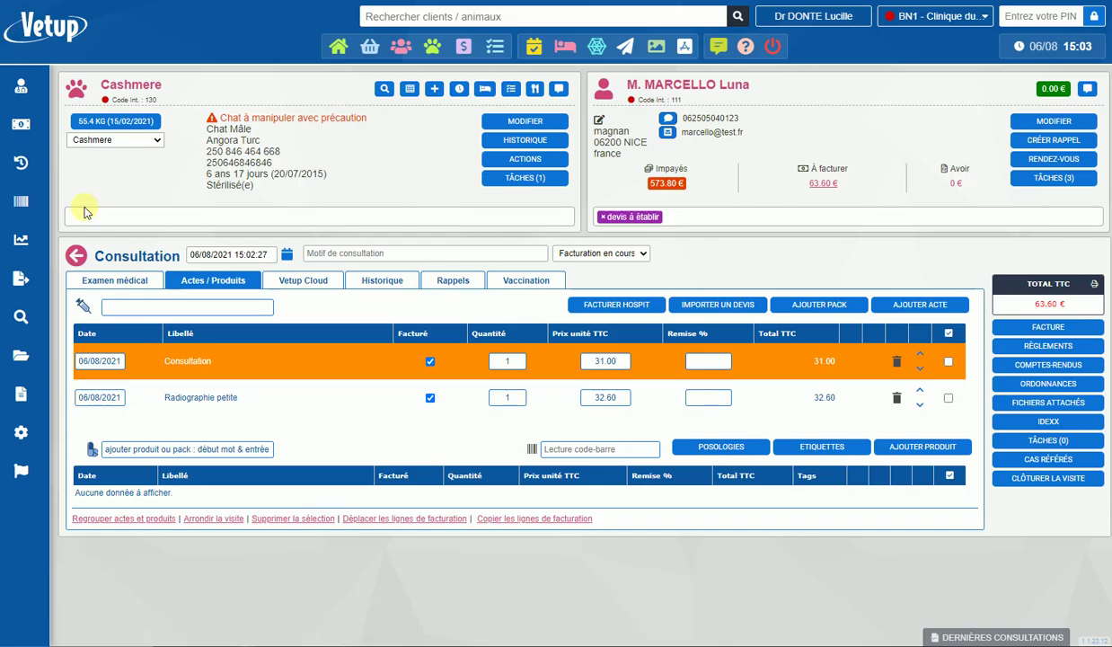
click(227, 409)
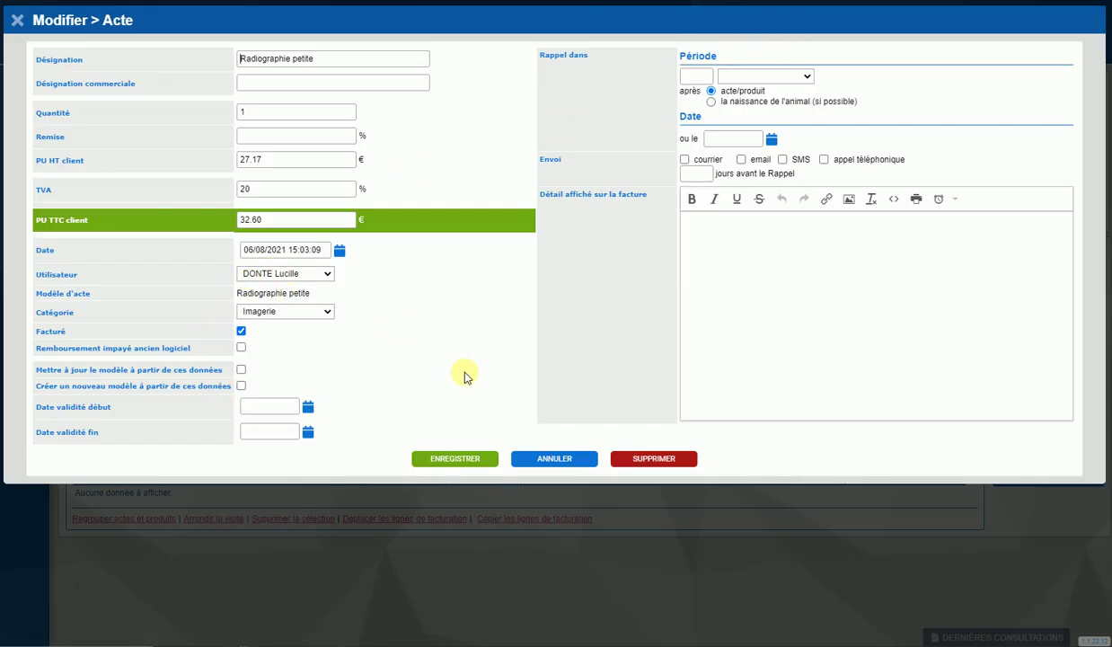
click(456, 460)
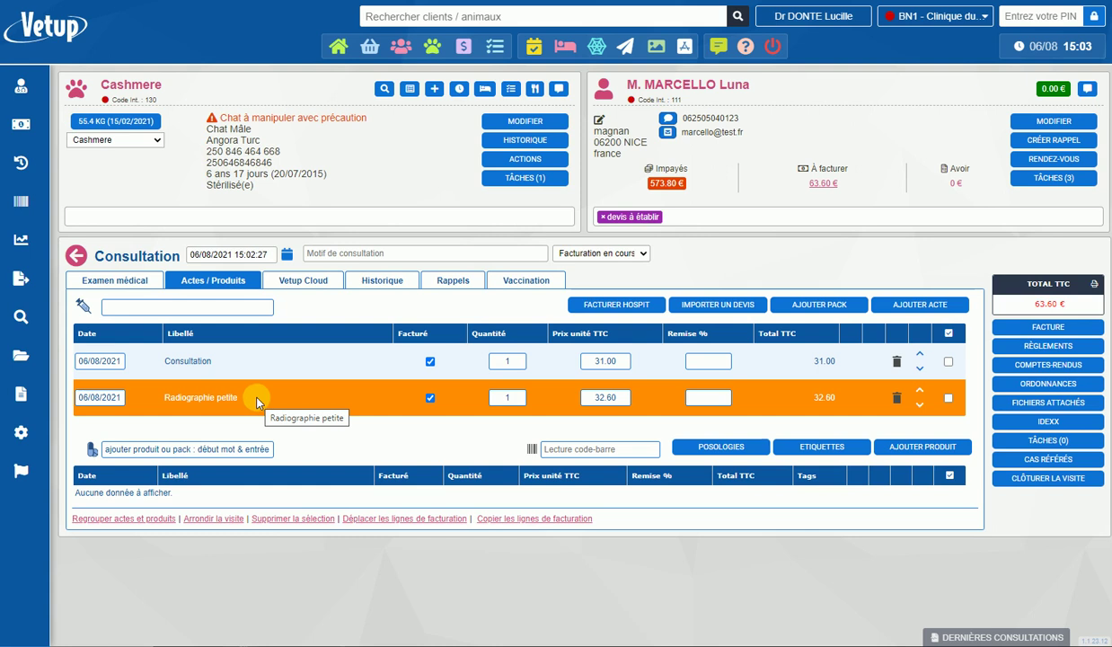
Step: Save the general settings for acts with "Limiter les actes aux seuls vétérinaires" enabled
click(18, 437)
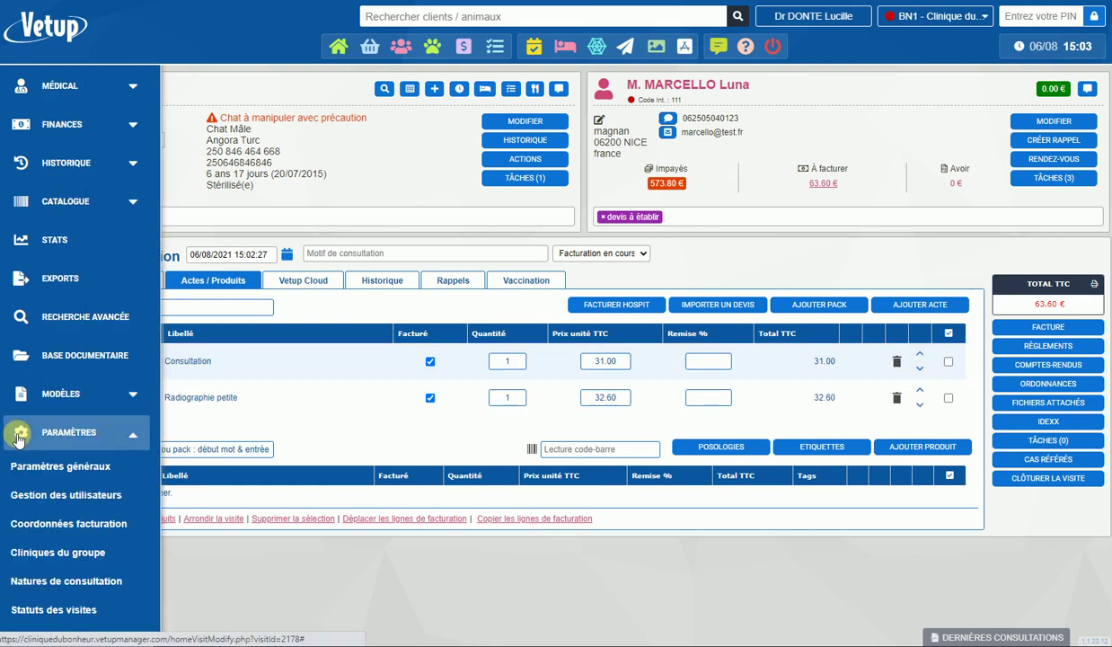
click(41, 467)
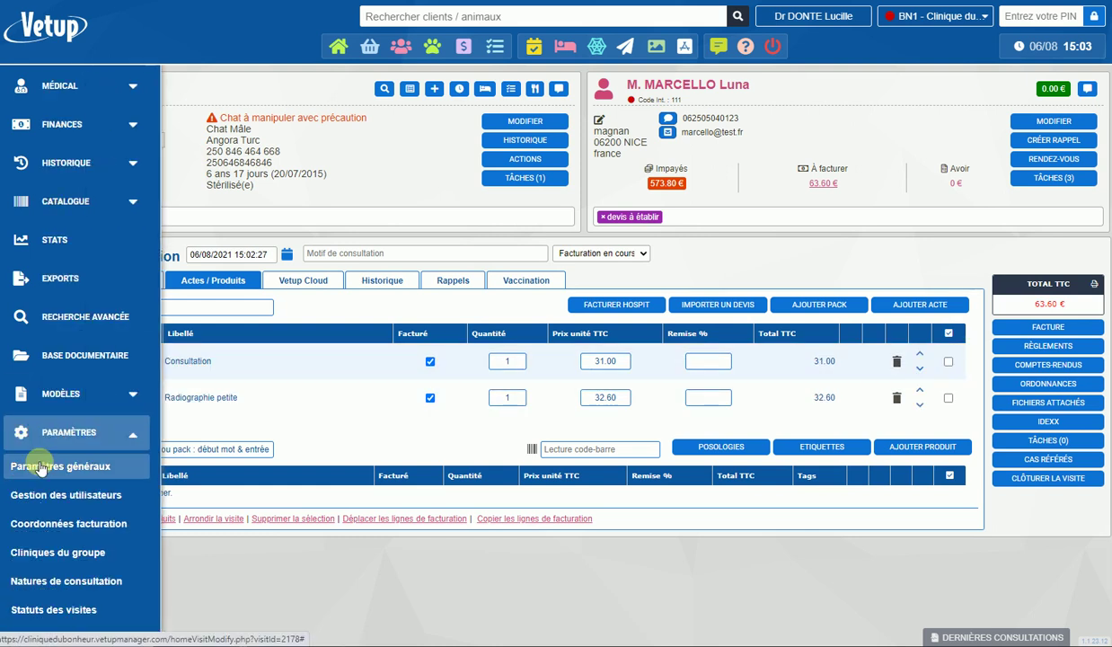
click(41, 467)
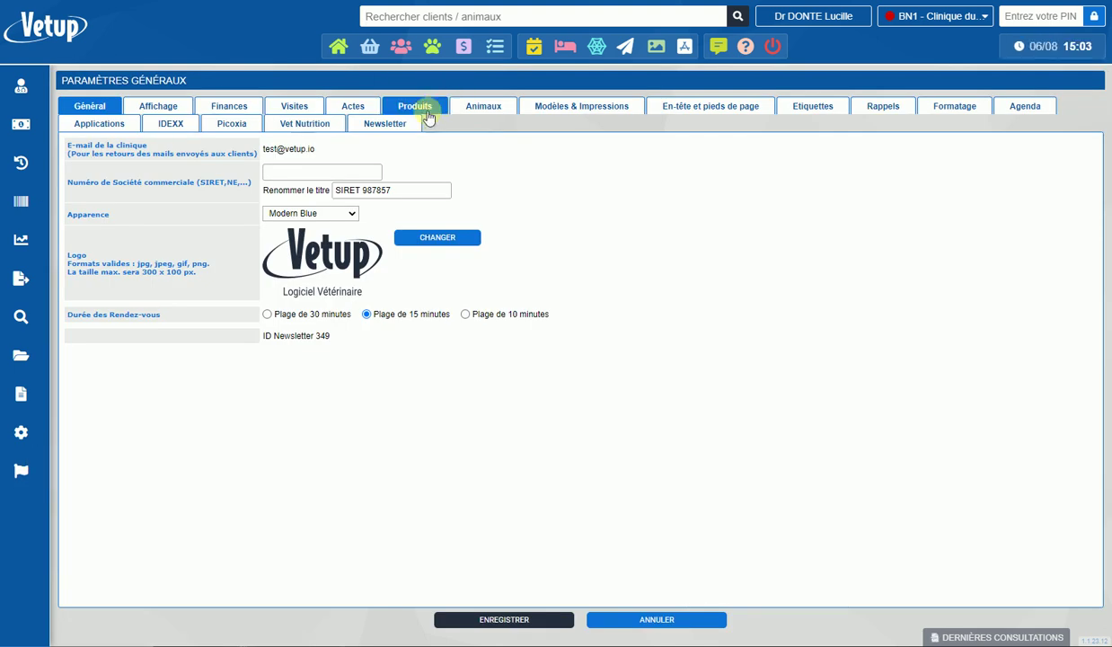
click(352, 106)
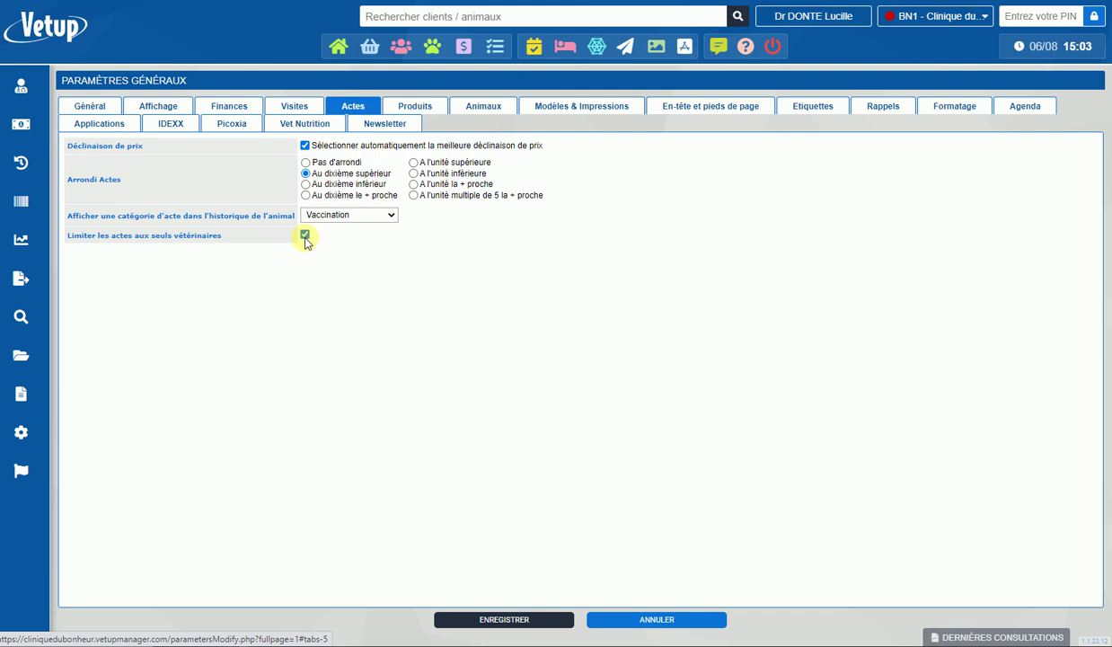
click(492, 620)
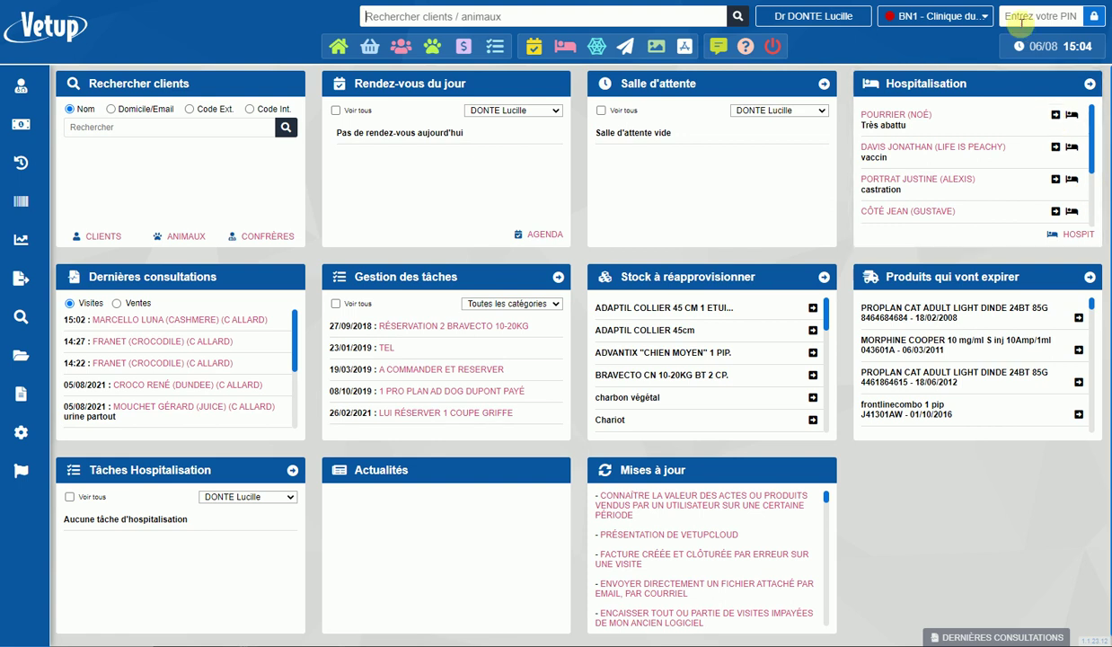
Step: Switch to the non-veterinarian user's account with the PIN and reopen the acts and products of Cashmere's latest consultation
click(1021, 17)
text(****)
key(Return)
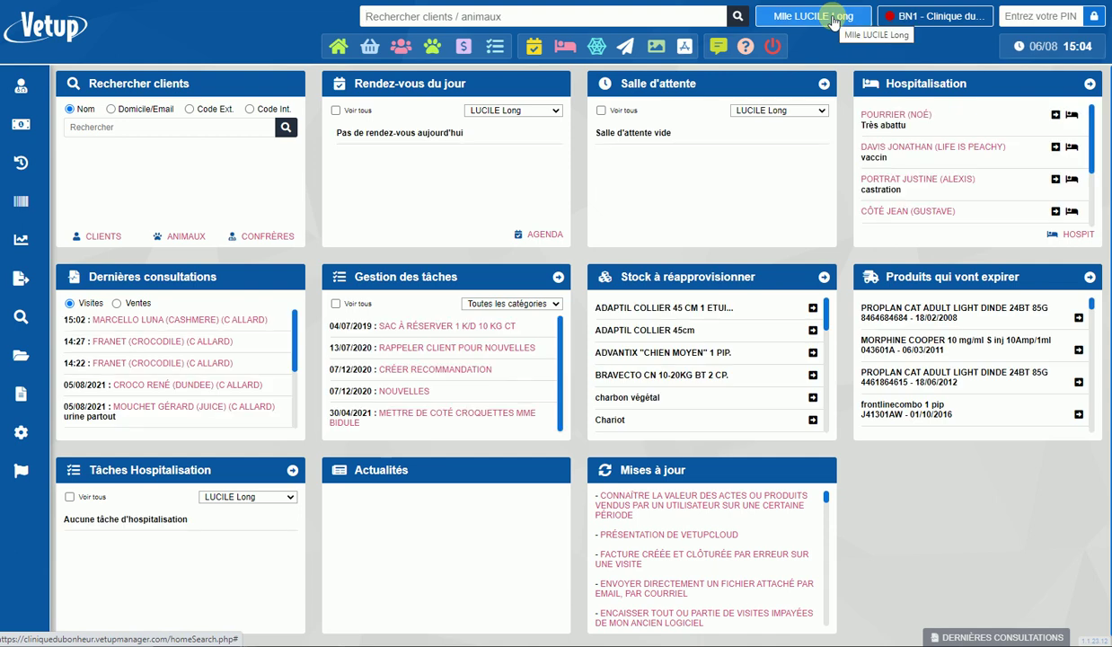
click(176, 322)
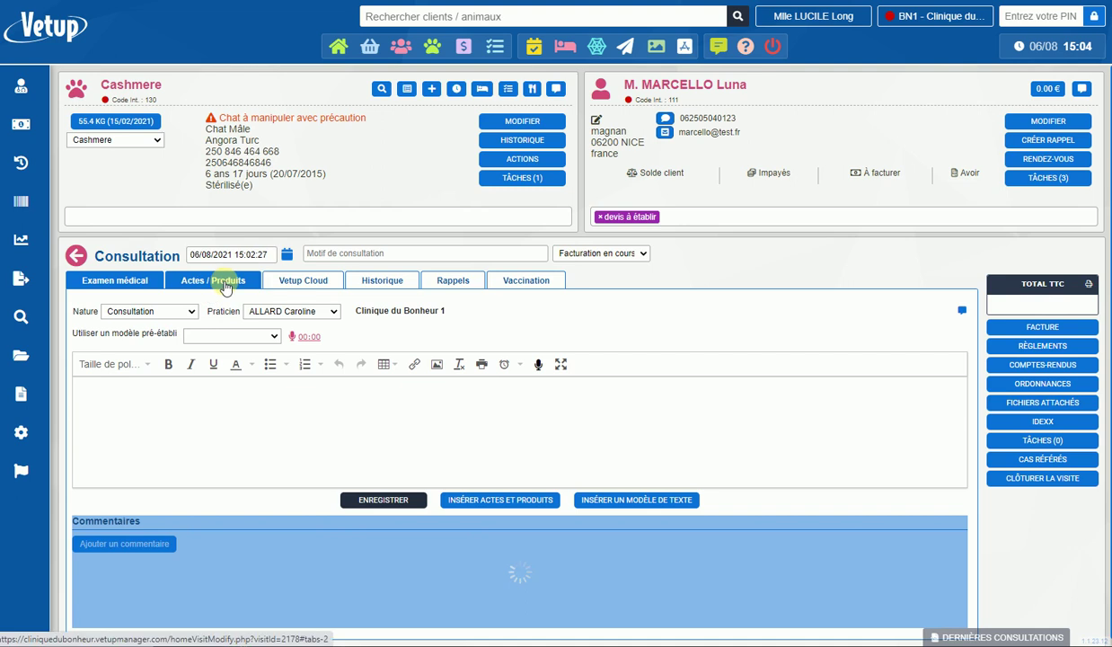
click(225, 285)
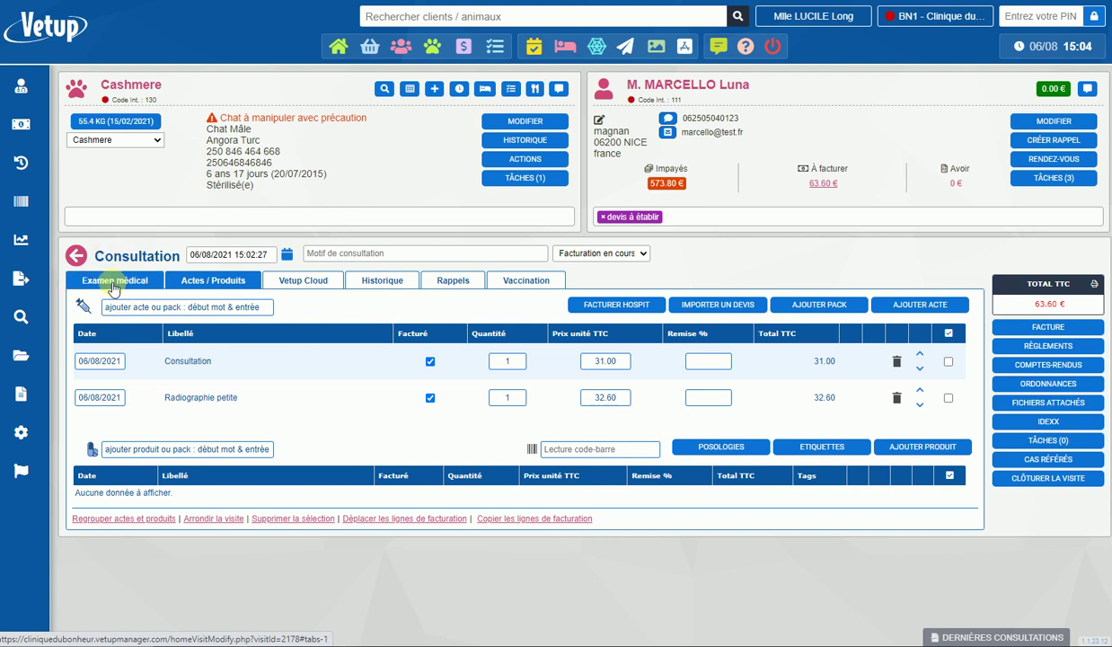
Step: Add the echographie act to the visit and assign it to the veterinarian who added the radiography
click(149, 306)
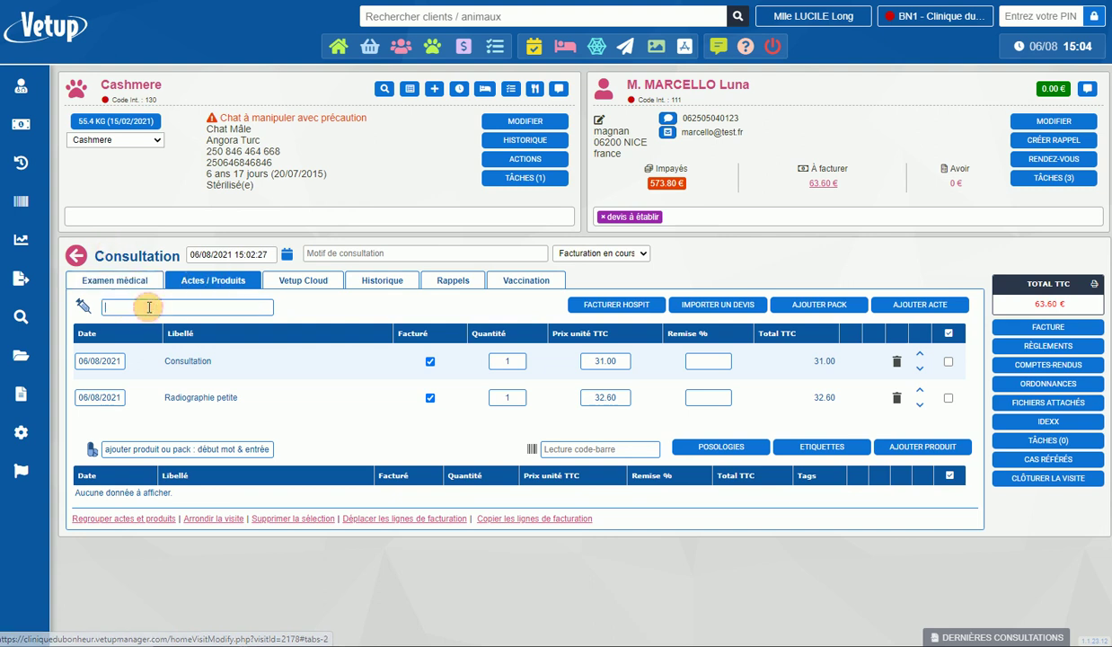
text(ech)
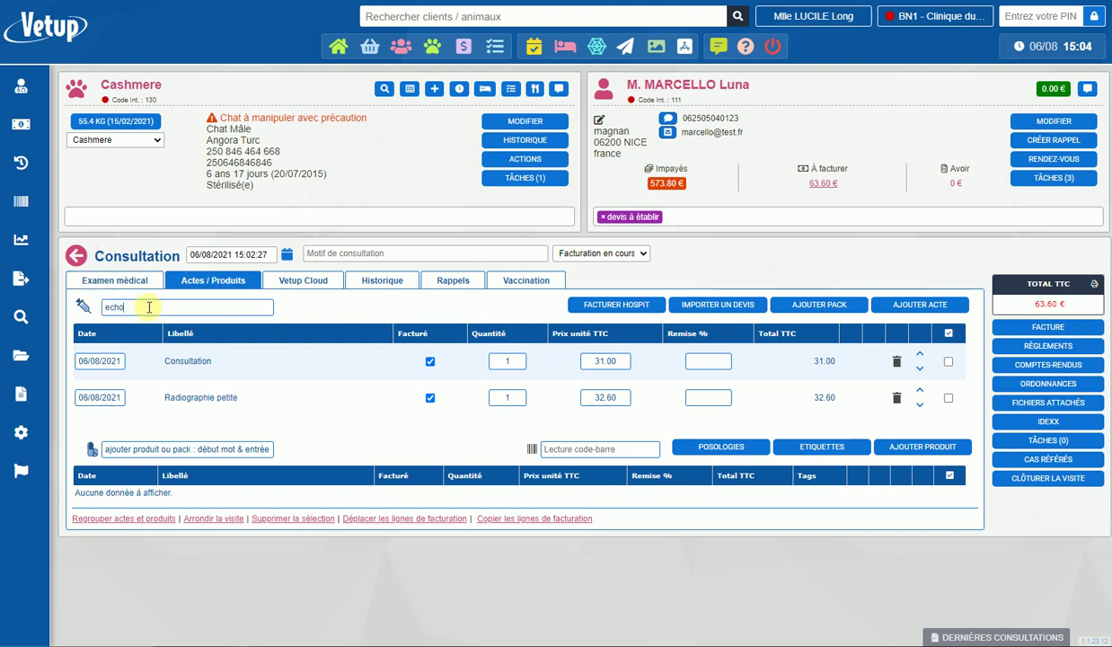
text(o)
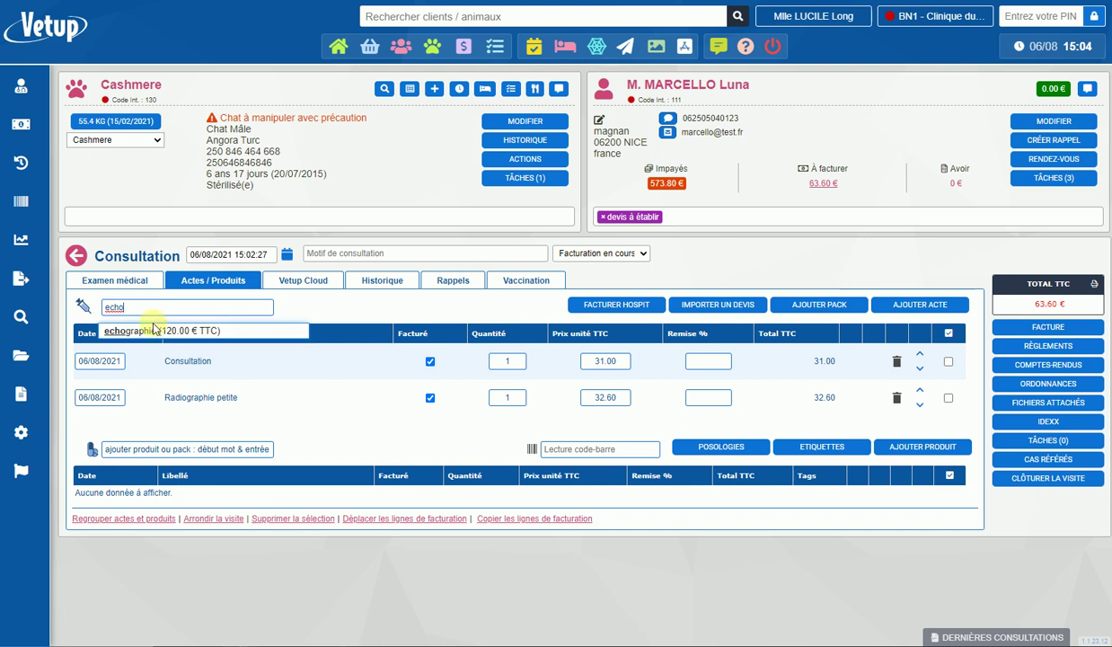
click(153, 330)
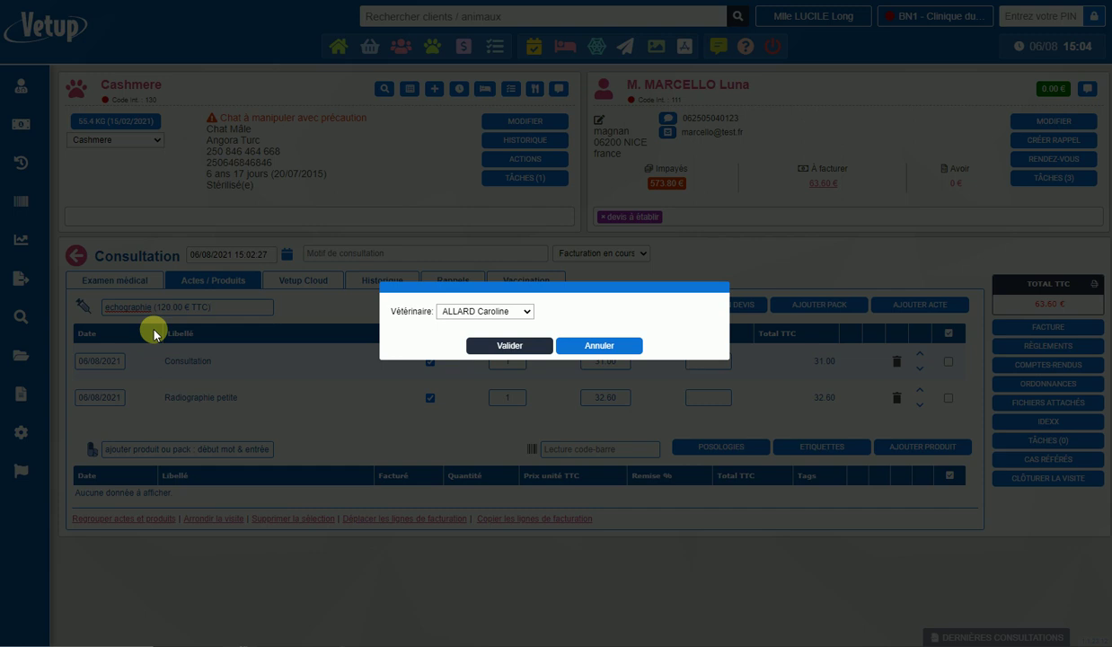
click(527, 310)
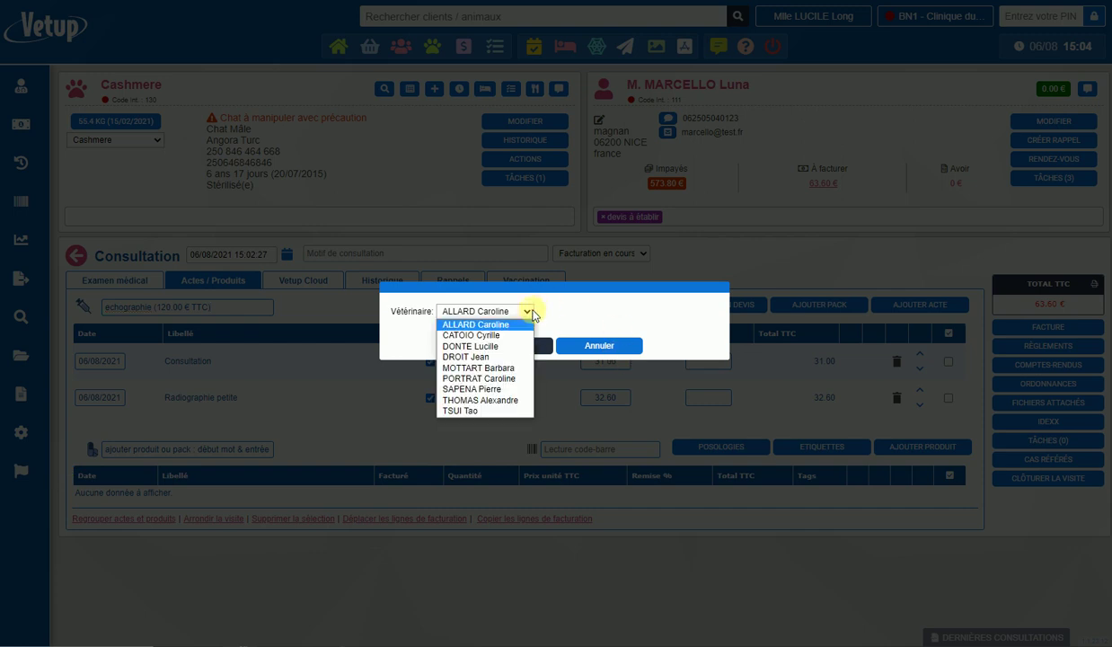
click(490, 347)
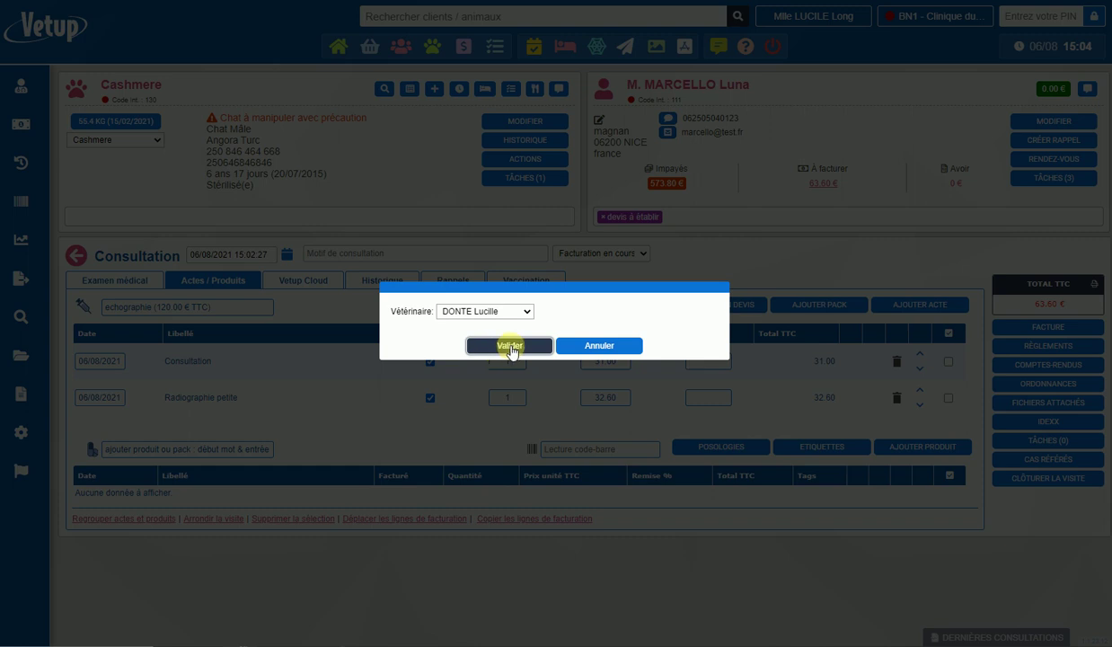
click(490, 349)
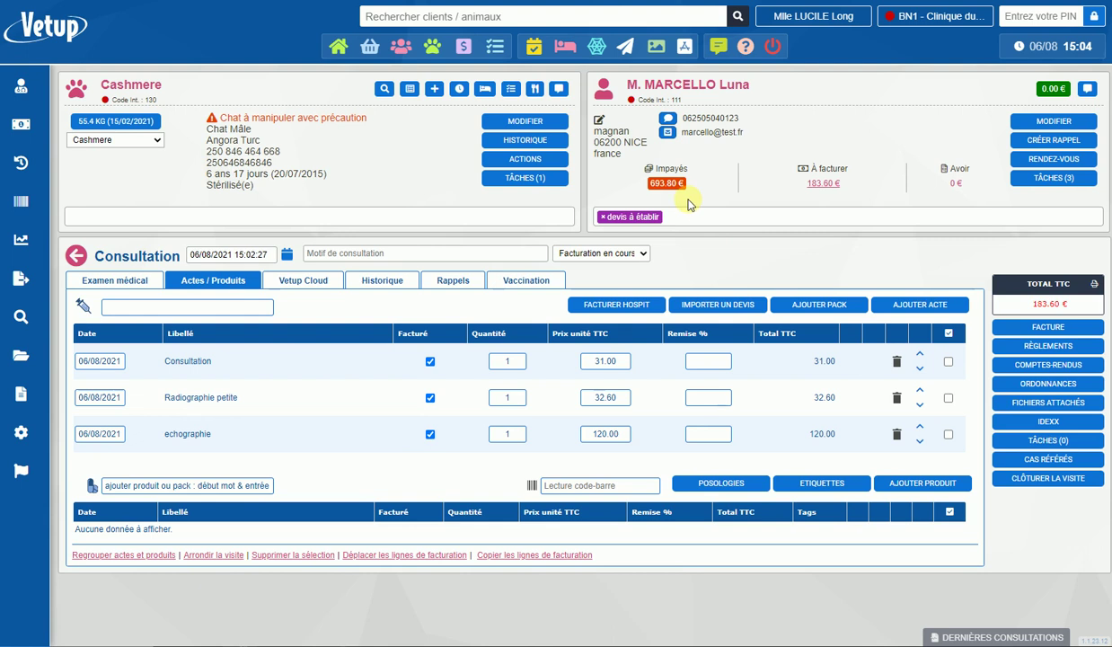
Step: Create and save the invoice for Cashmere's consultation with its three acts
click(1049, 328)
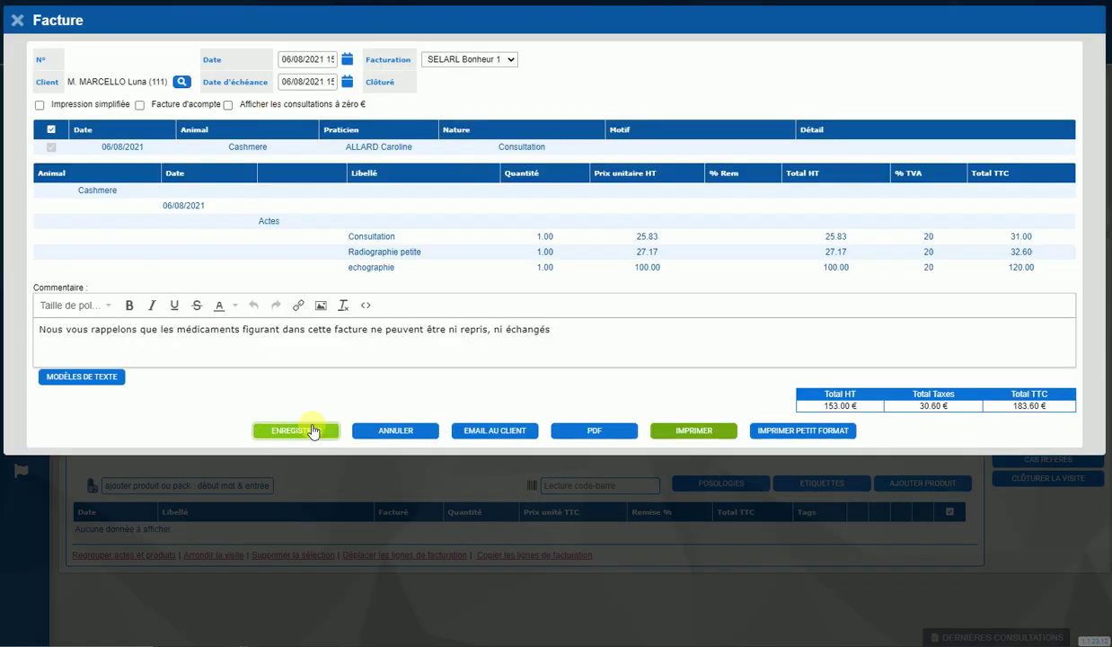
click(312, 430)
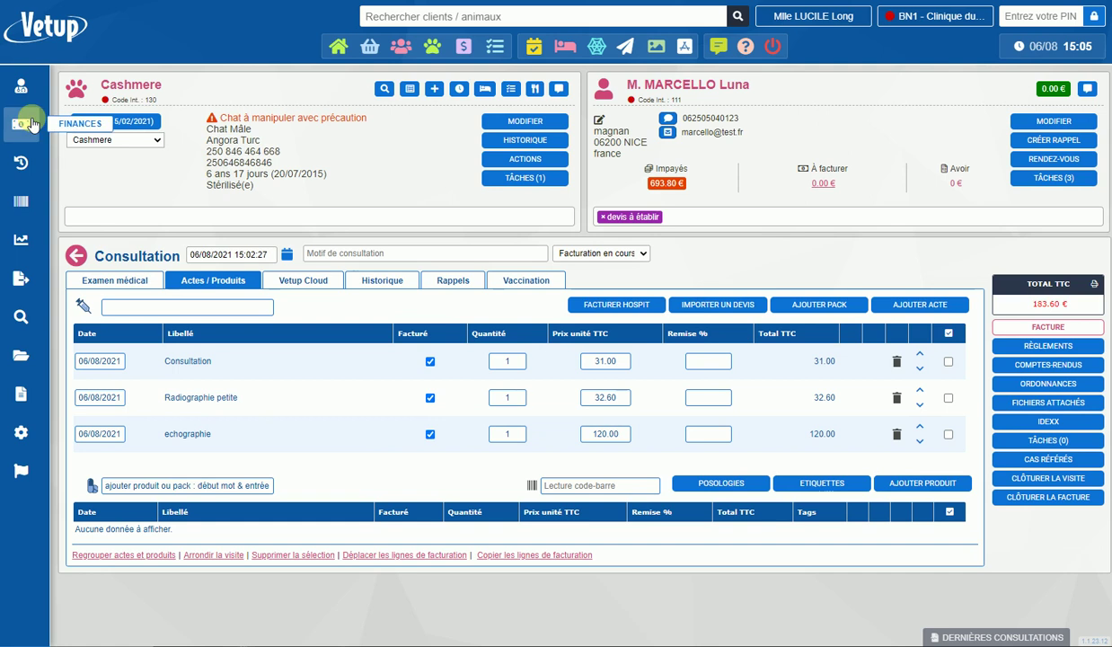
Step: Open the list of billed acts in the finance section
mouse_move(29, 123)
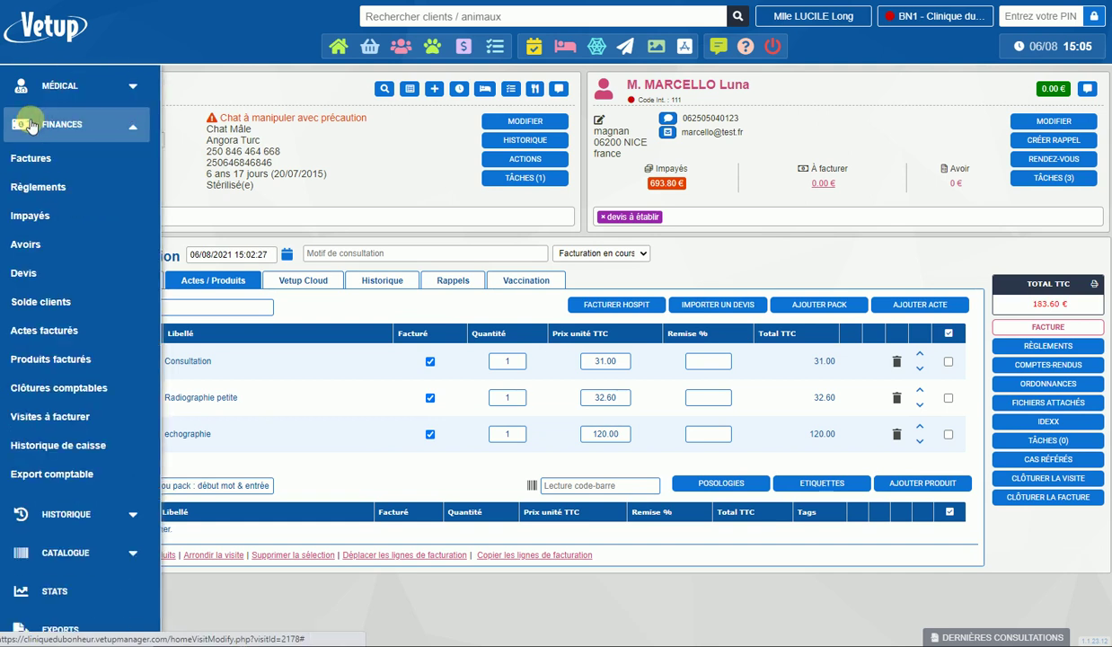
click(40, 333)
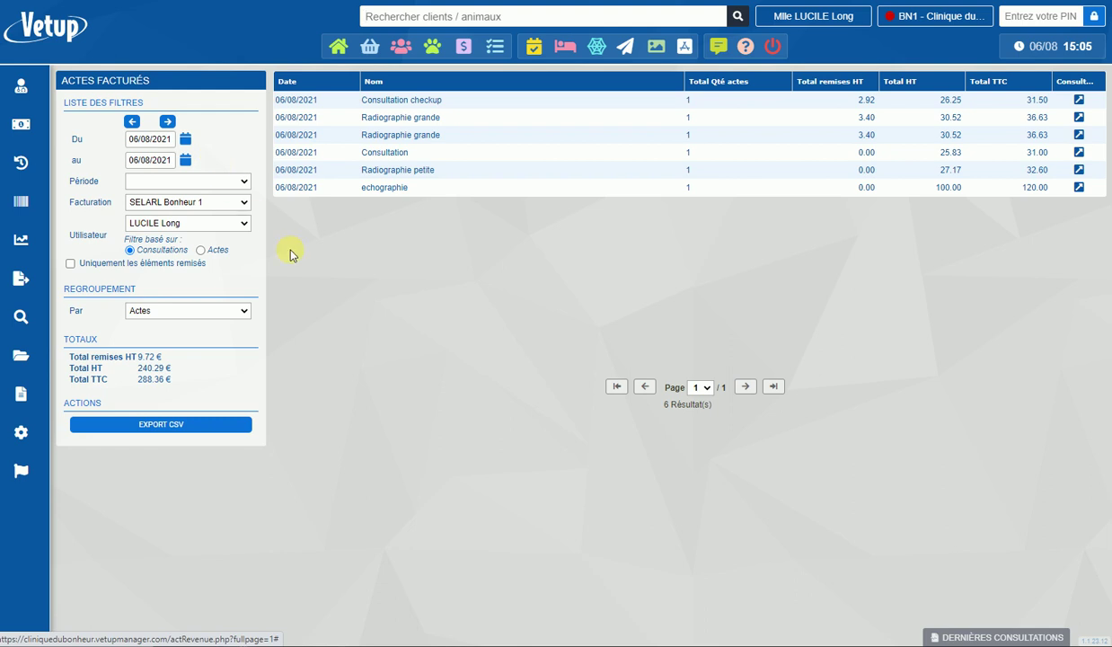
Step: Filter the billed acts by user based on Actes, first for the consultation's practitioner and second for the veterinarian assigned to the radiography
click(234, 222)
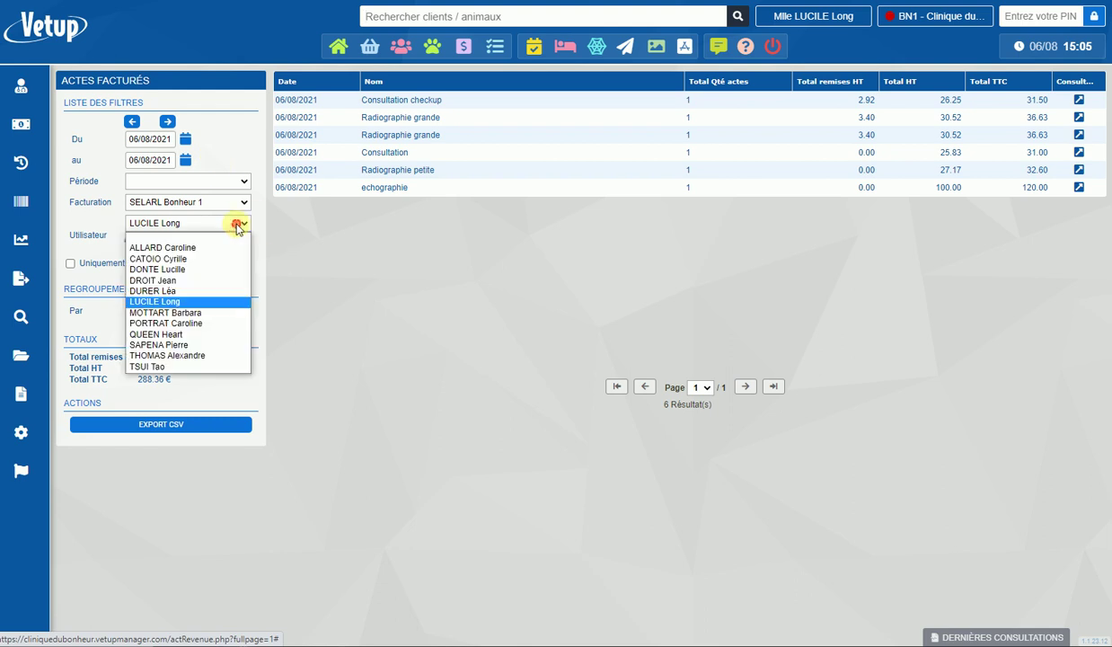
click(149, 247)
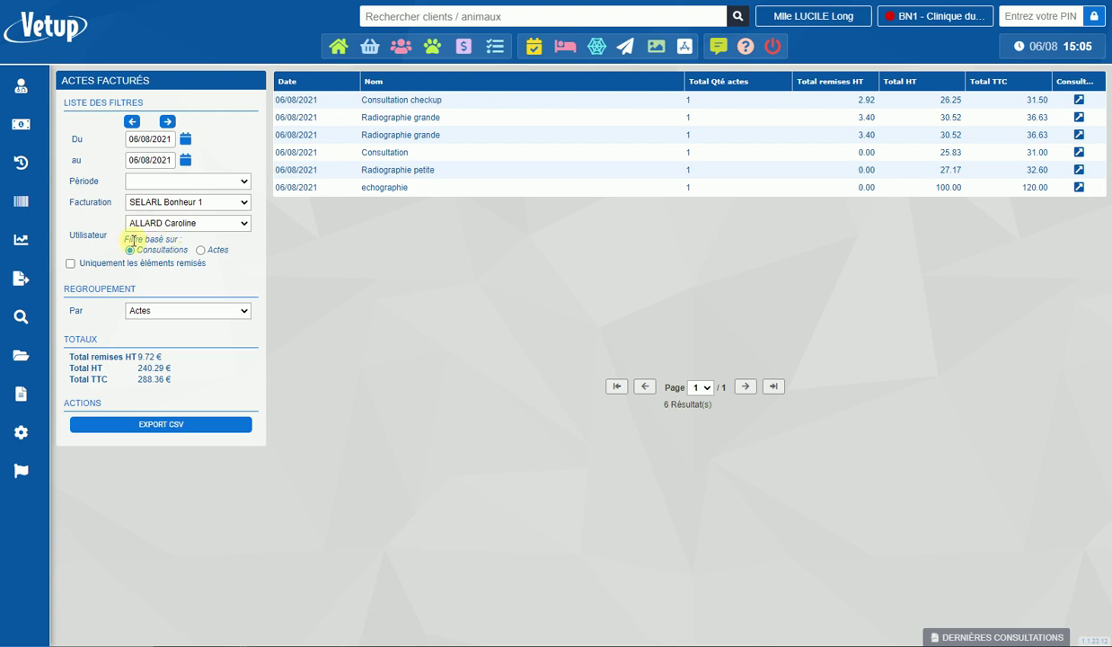
click(199, 250)
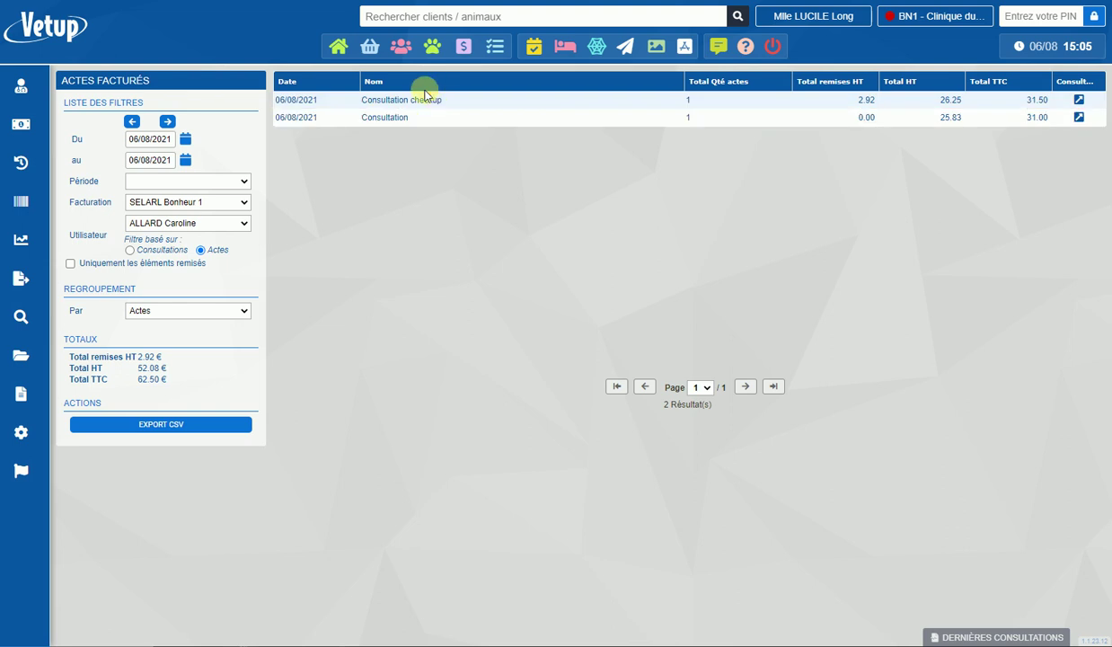
click(229, 223)
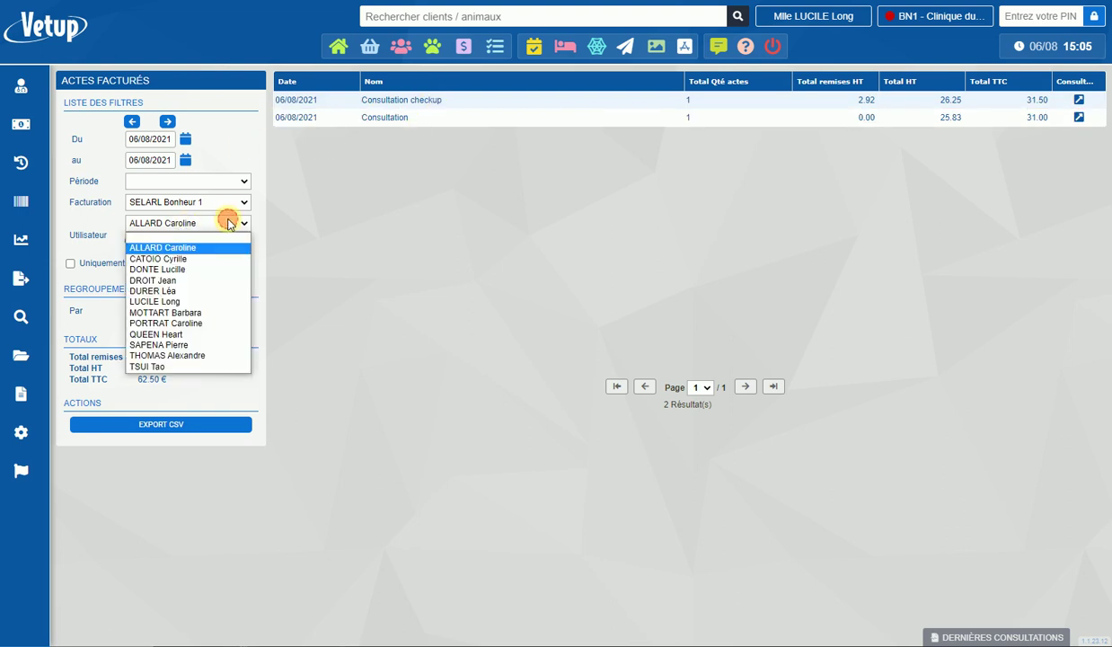
click(181, 270)
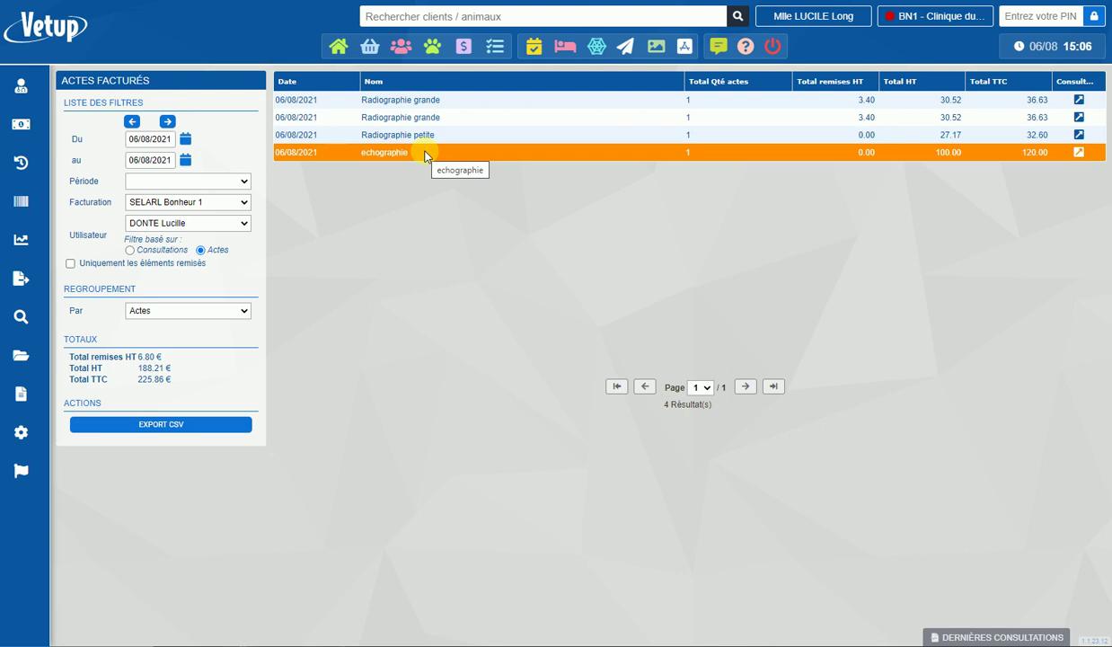
Step: Reopen the acts and products of Cashmere's latest consultation and check the user assigned in the echographie act's details
click(336, 50)
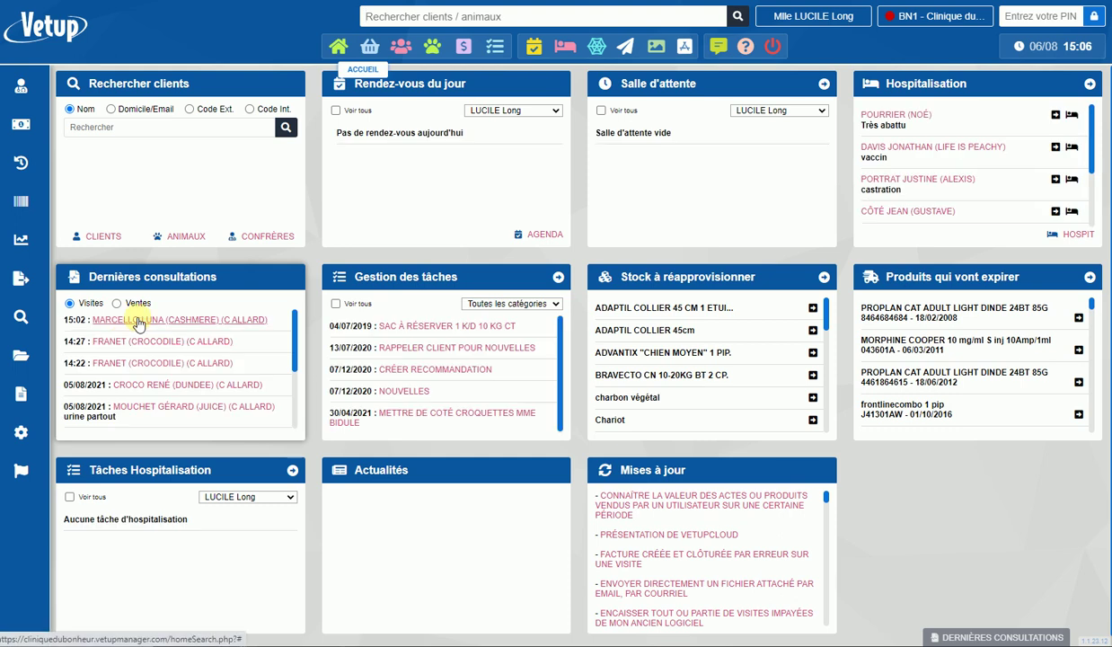
click(138, 321)
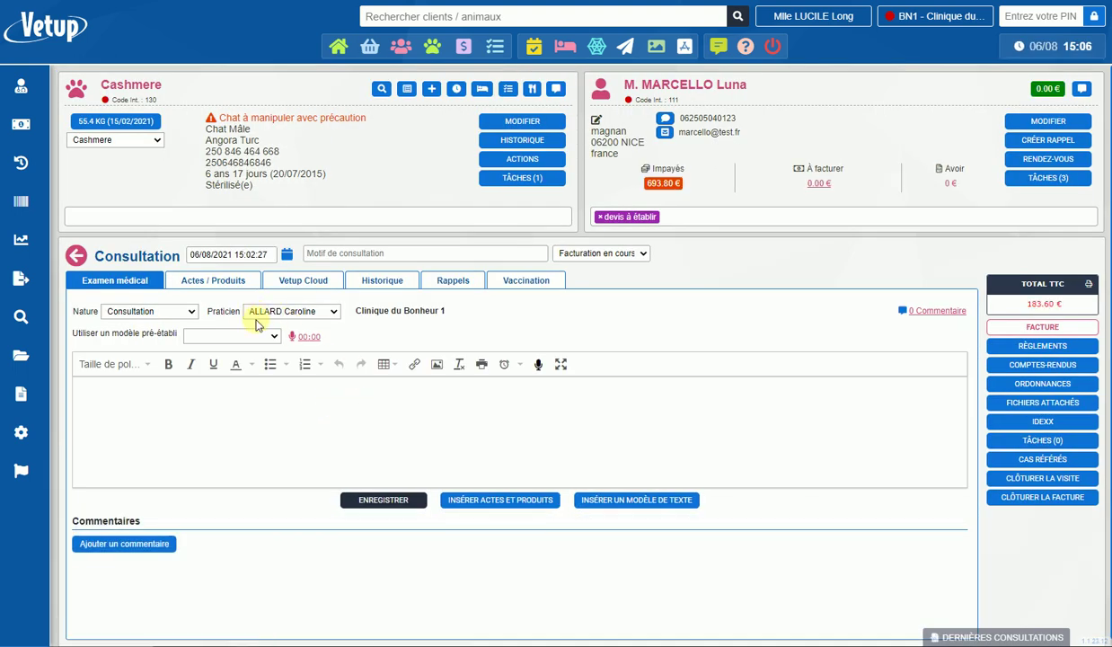
click(216, 282)
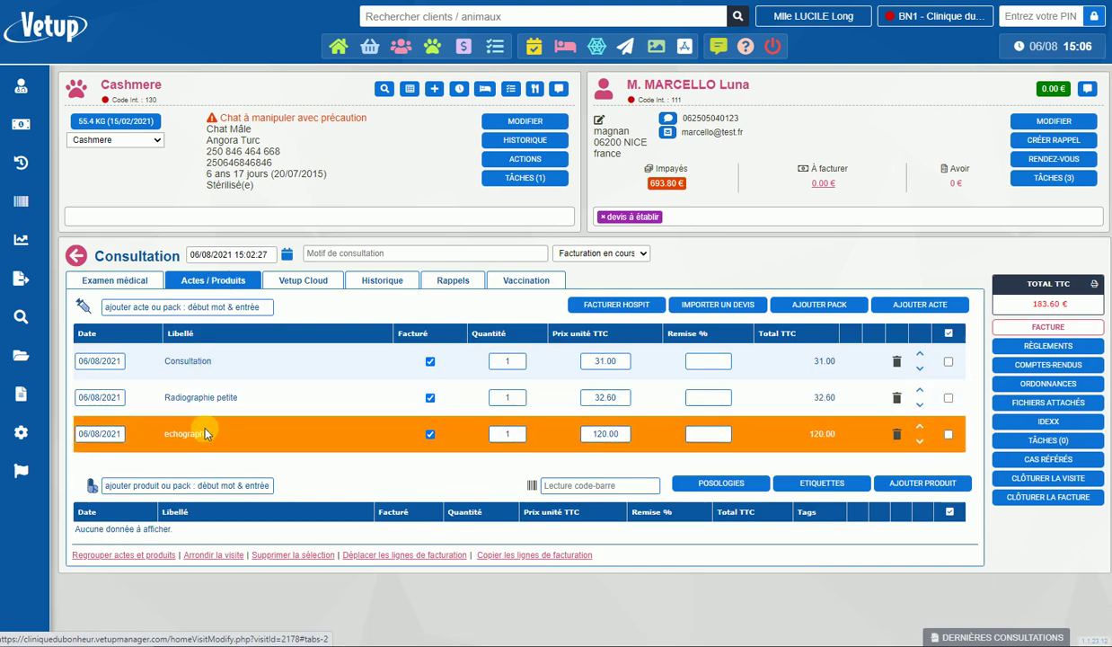
click(206, 434)
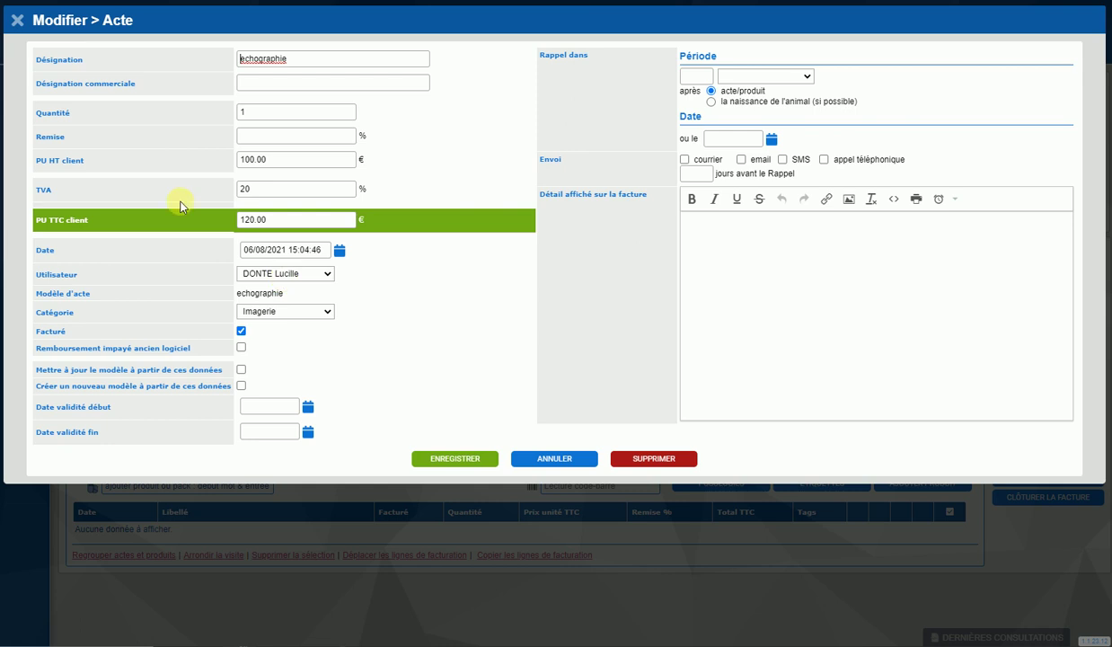
click(17, 19)
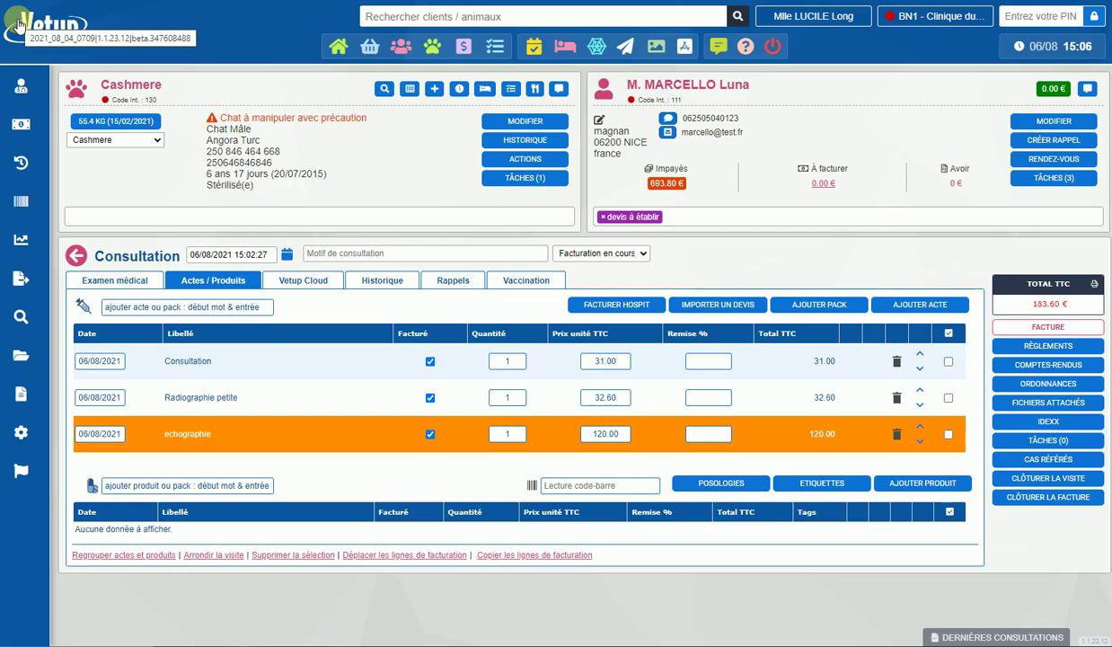